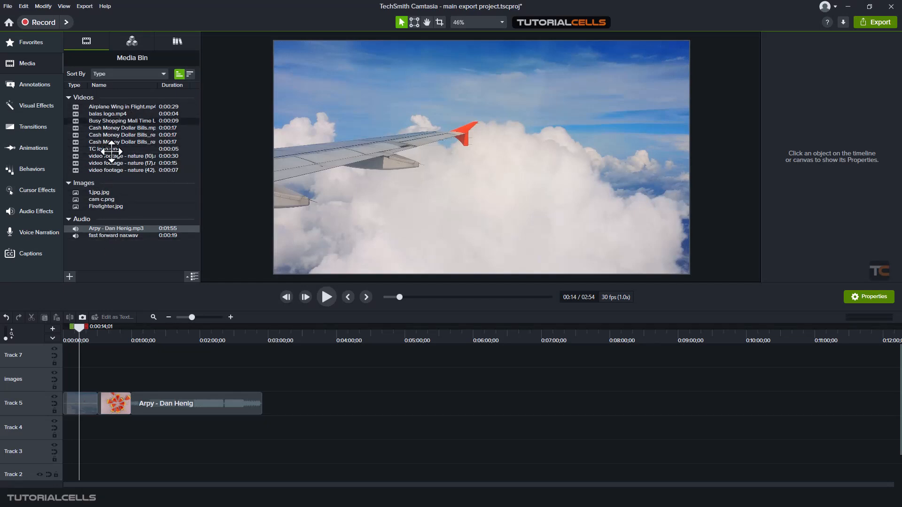
Try shrinking the Airplane Wing in Flight clip on the canvas to about 71% scale, and undo the resize
click(90, 400)
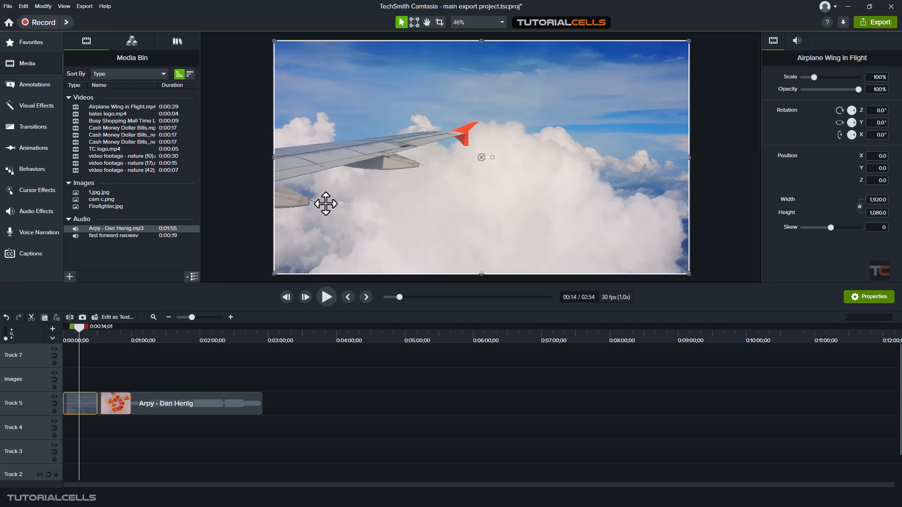
drag(276, 42, 394, 108)
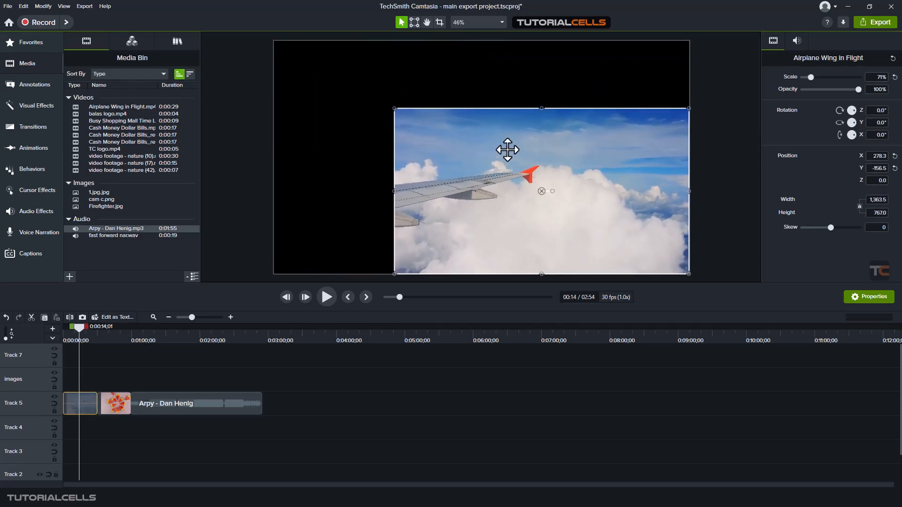
key(ctrl+z)
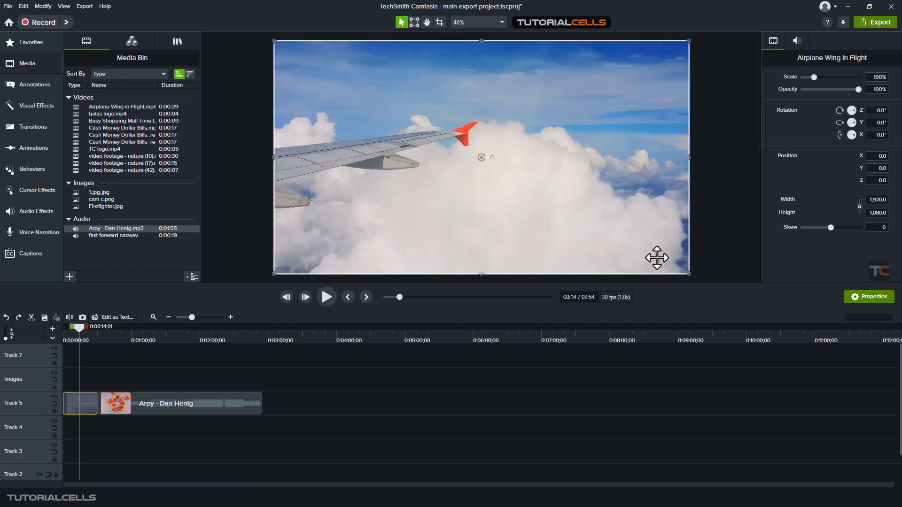
Hide and reshow the clip's properties, and view its audio properties before returning to the visual ones
click(859, 297)
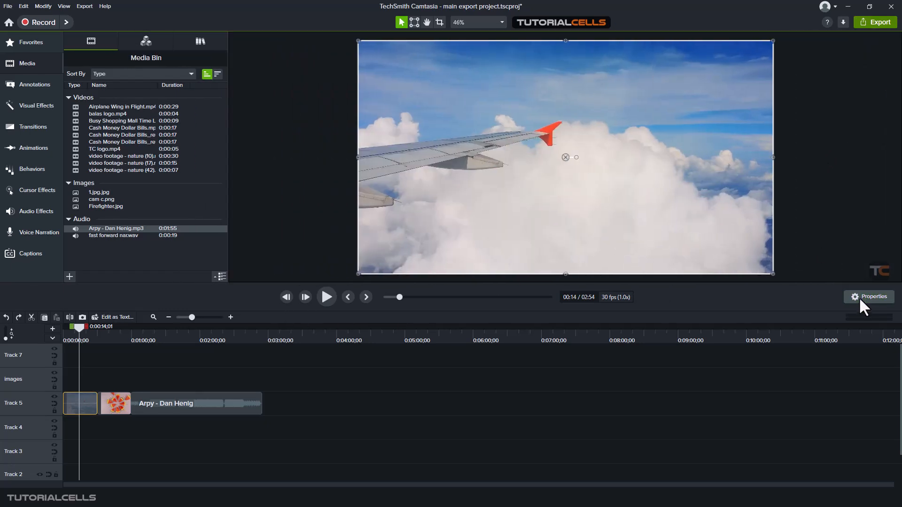
click(860, 297)
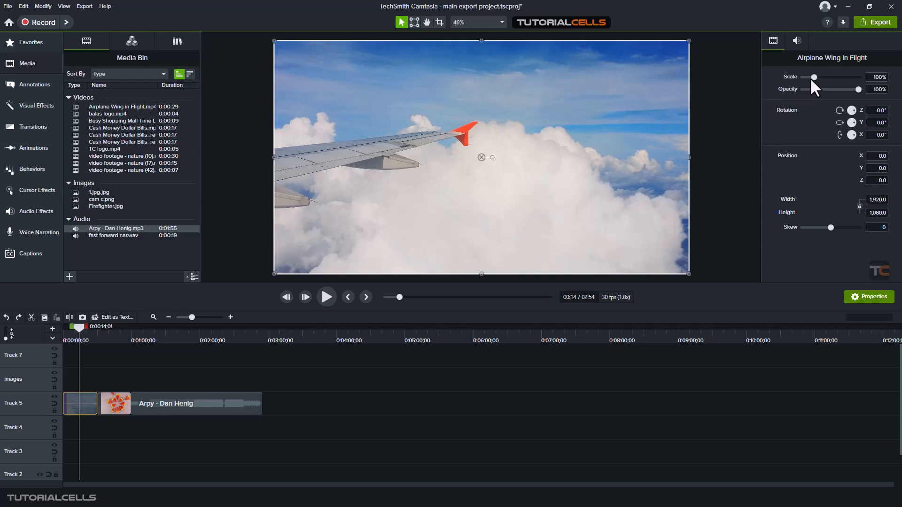
click(794, 44)
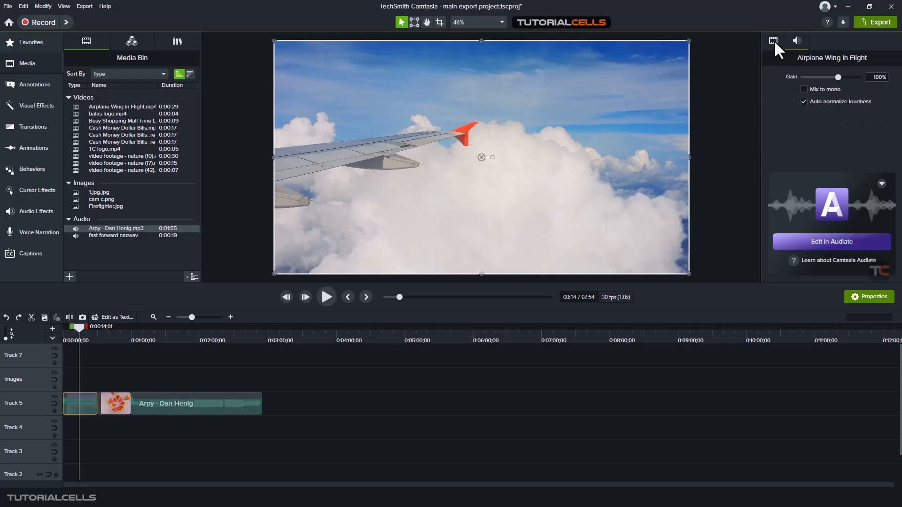
click(774, 41)
Try scaling the airplane clip down to about 57.7%, and reset its scale to 100%
drag(813, 77, 808, 77)
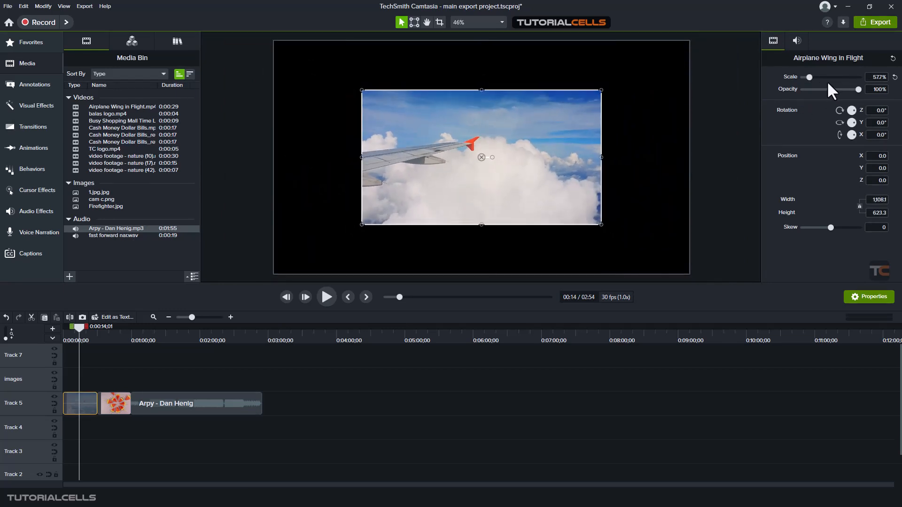
click(895, 77)
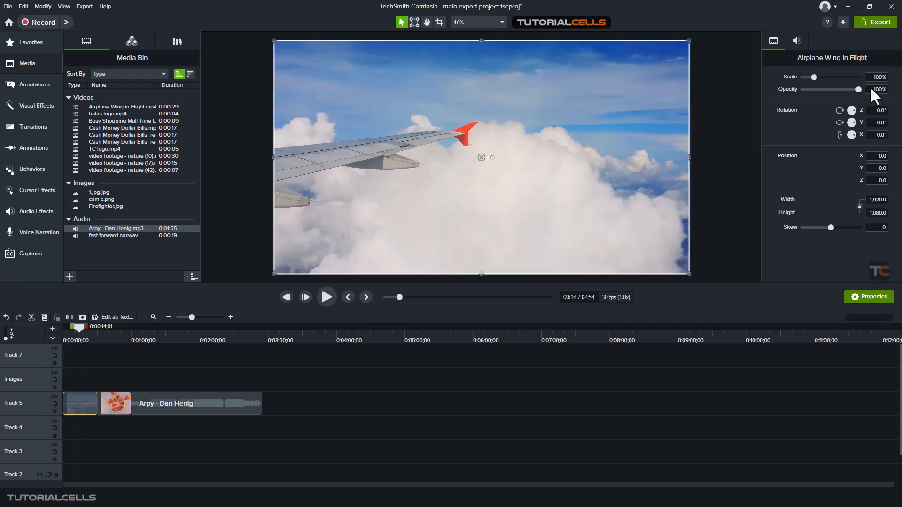
mouse_move(856, 87)
mouse_down()
mouse_move(818, 97)
mouse_move(866, 97)
mouse_up()
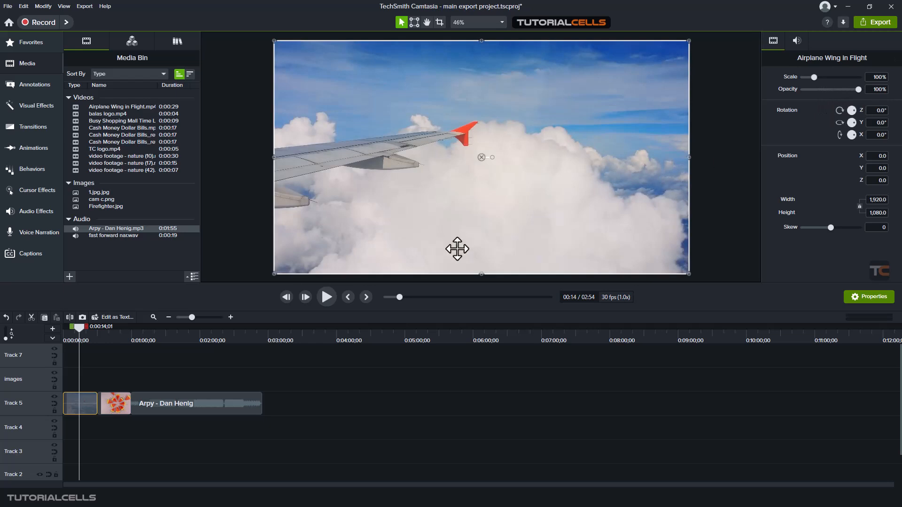
Move the 1.jpg image to the start of Track 4, beneath the airplane clip
click(108, 400)
drag(118, 398, 77, 425)
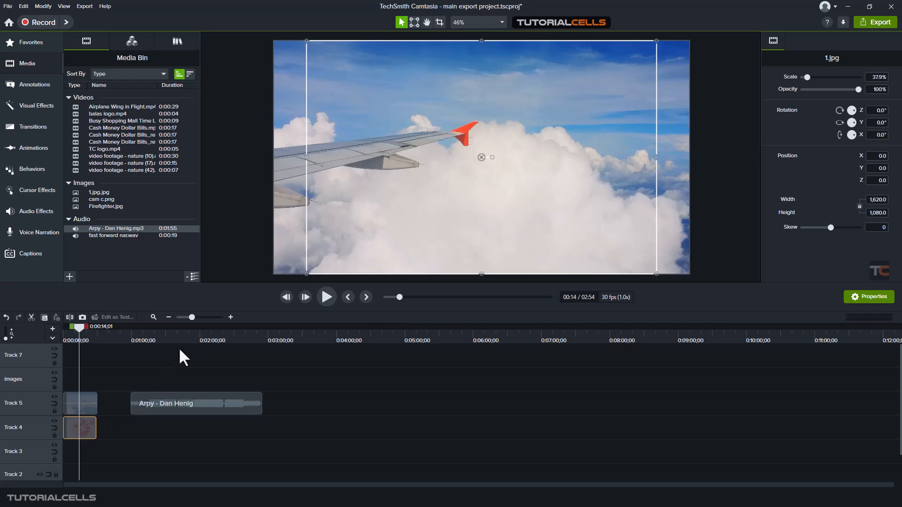
click(94, 375)
Try lowering the airplane clip's opacity to 59% over the image, preview the blend, and restore the opacity to 100%
click(83, 403)
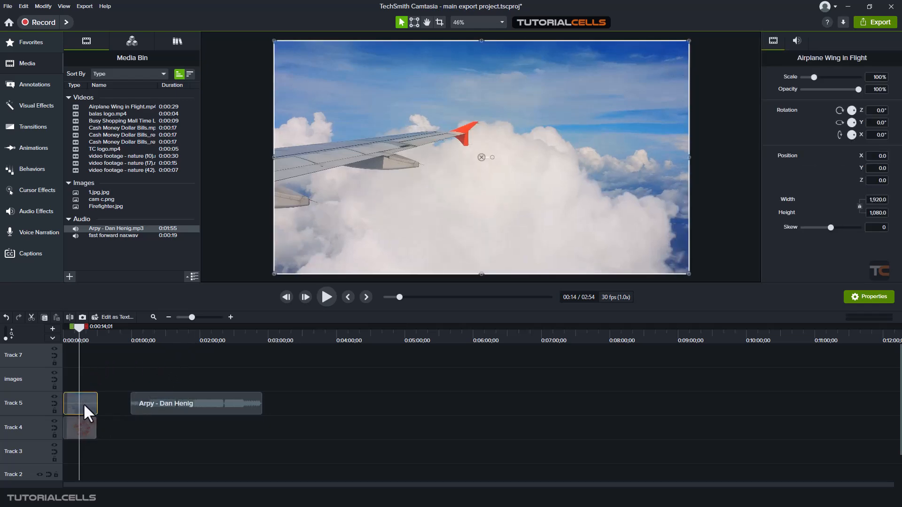
click(828, 89)
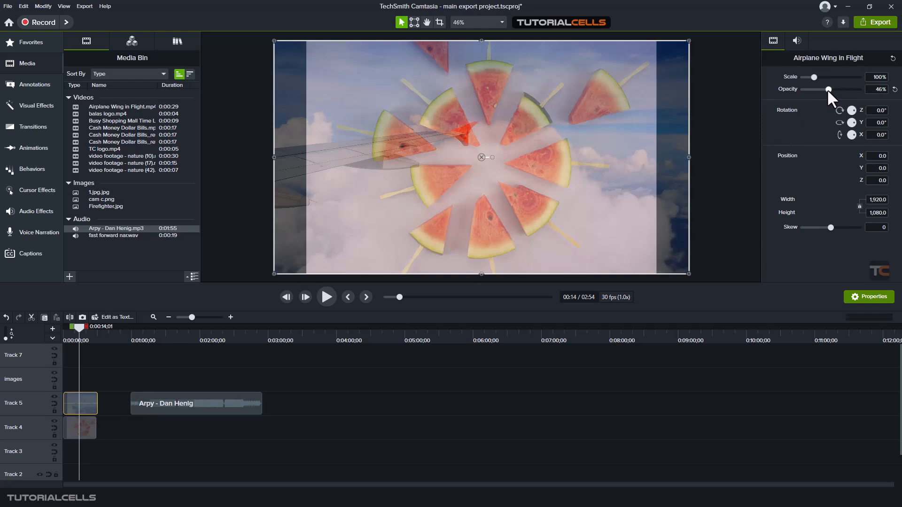
drag(827, 89, 836, 90)
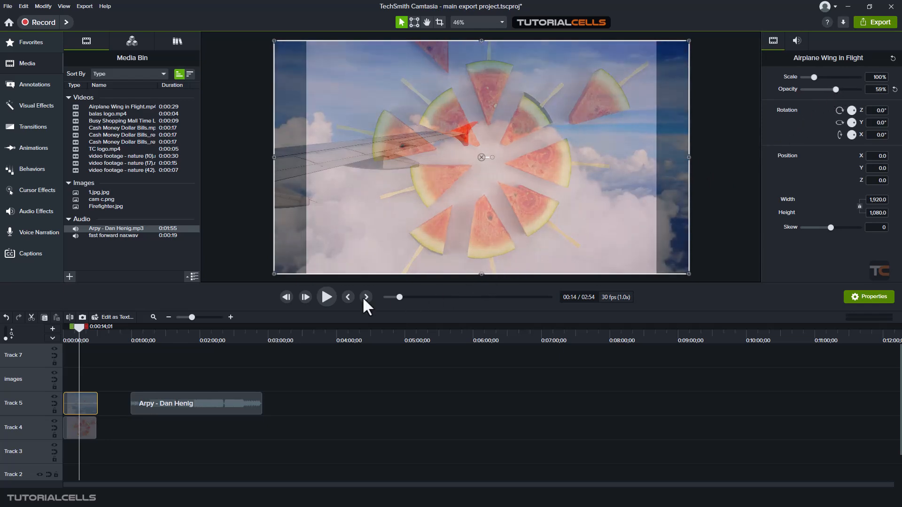
click(325, 296)
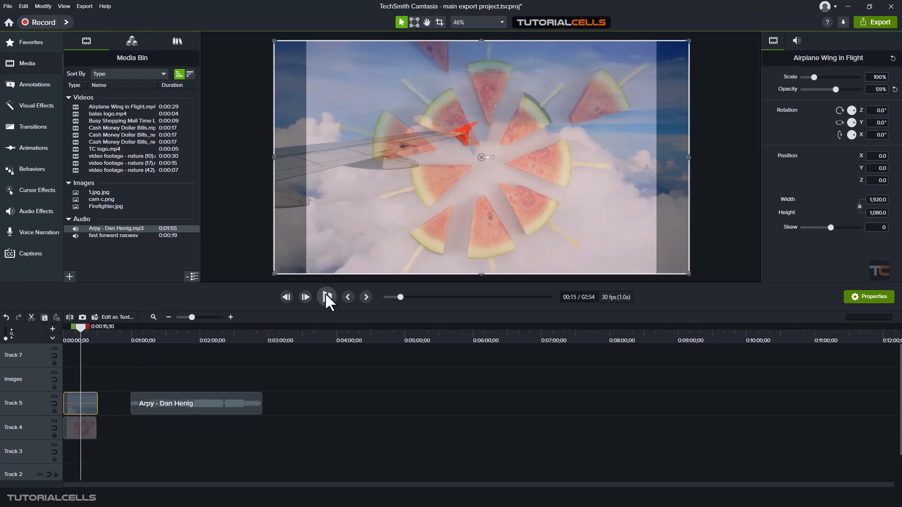
drag(835, 90, 895, 91)
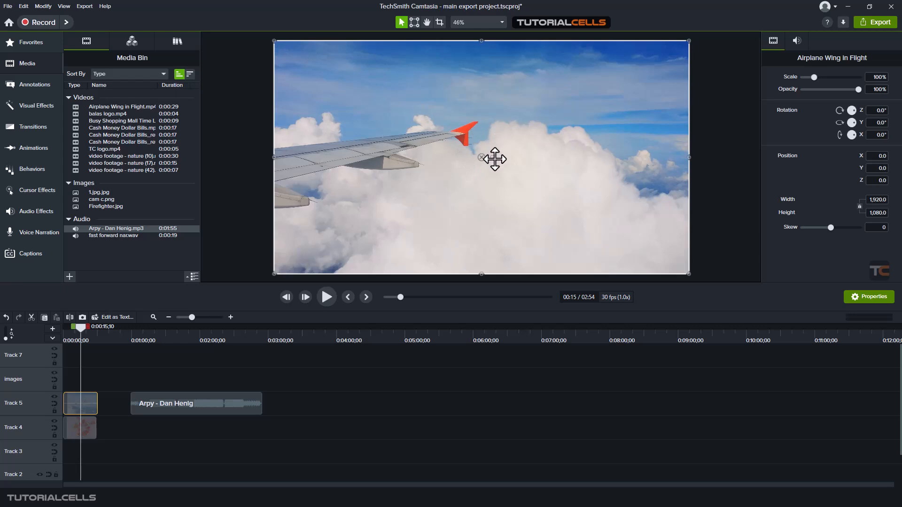
mouse_move(477, 160)
mouse_down()
mouse_move(441, 123)
mouse_move(493, 158)
mouse_move(461, 167)
mouse_move(482, 161)
mouse_up()
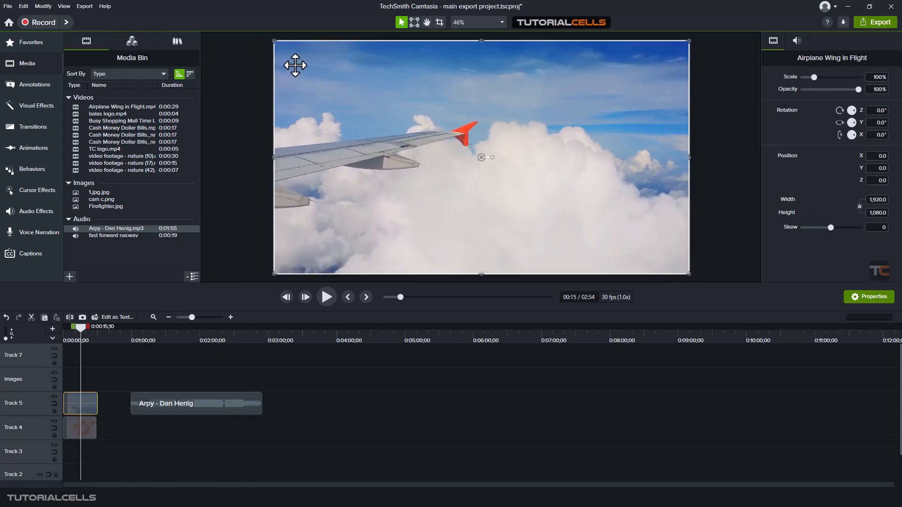
Shrink the airplane clip to about 66.4% scale, move it around the canvas, and reset its X and Y position
drag(274, 42, 414, 120)
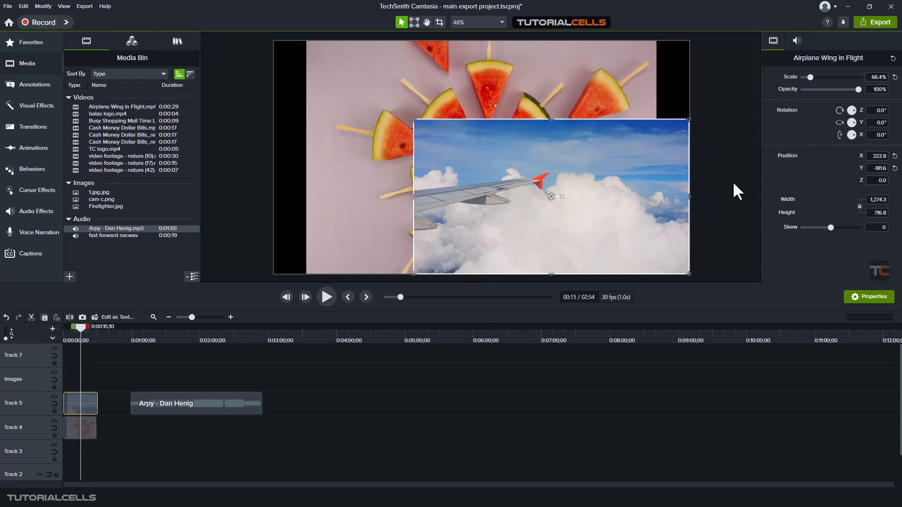
drag(551, 196, 496, 181)
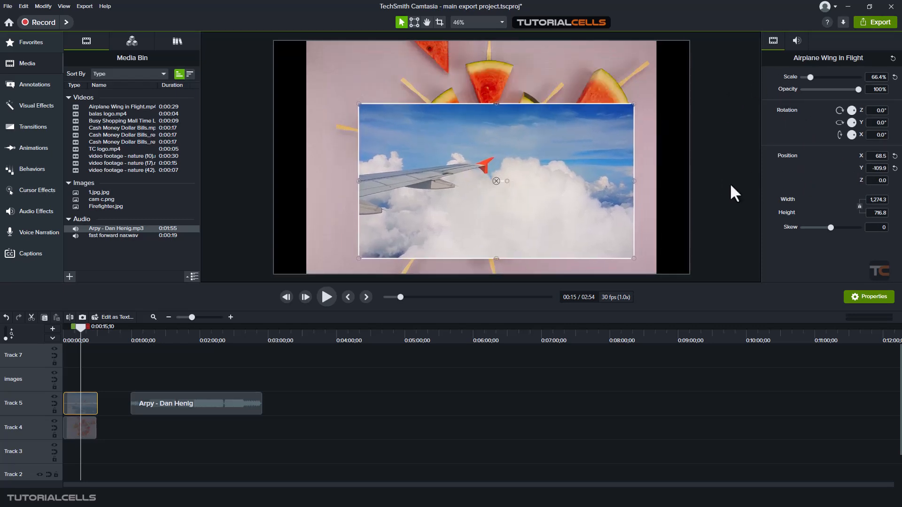
click(895, 168)
click(895, 156)
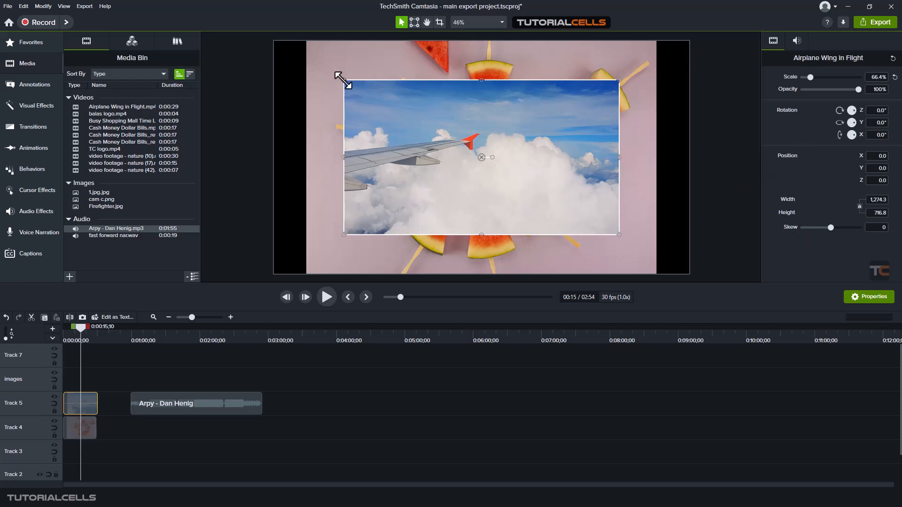
Try the airplane clip at about 57.7% scale with a skew of -1.5, and reset its skew, scale and position
drag(345, 81, 380, 100)
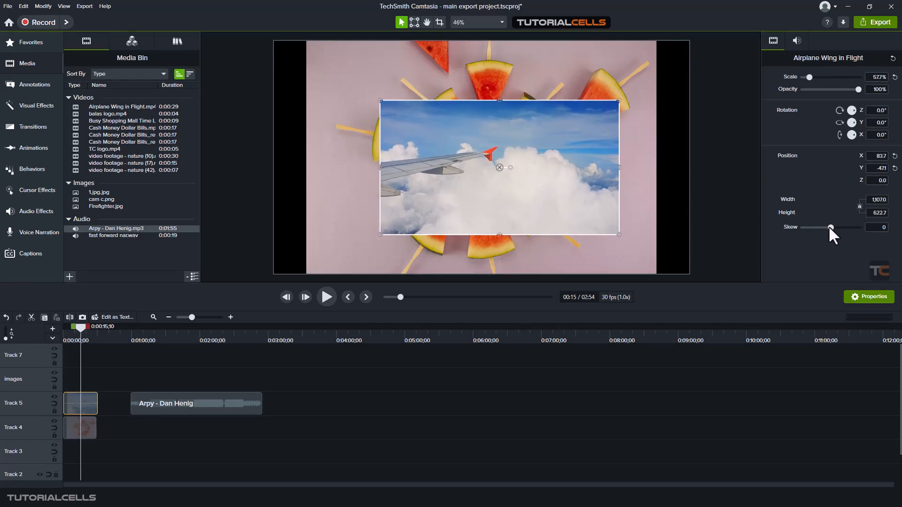
drag(830, 227, 827, 227)
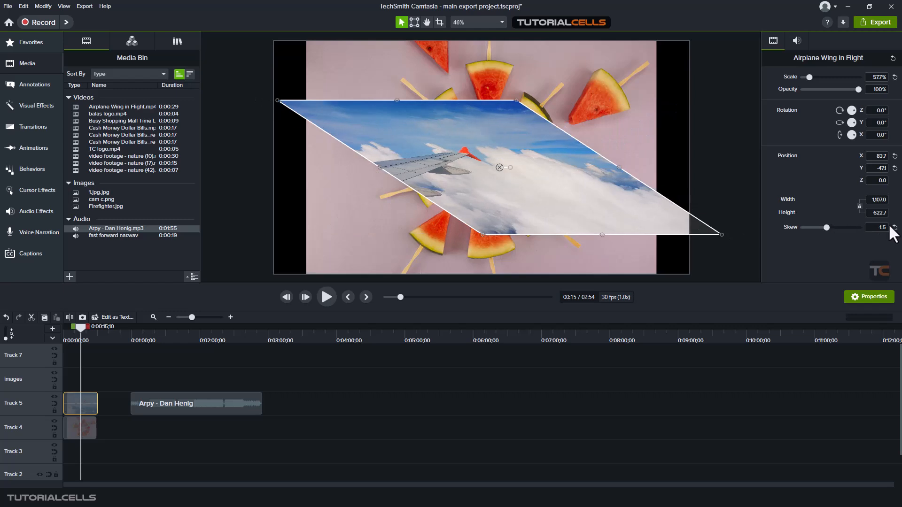
click(895, 227)
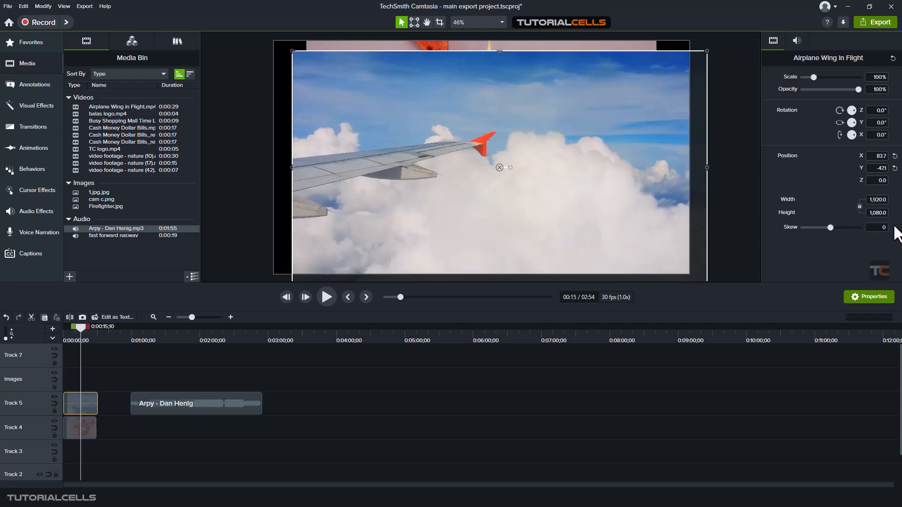
click(895, 168)
click(895, 156)
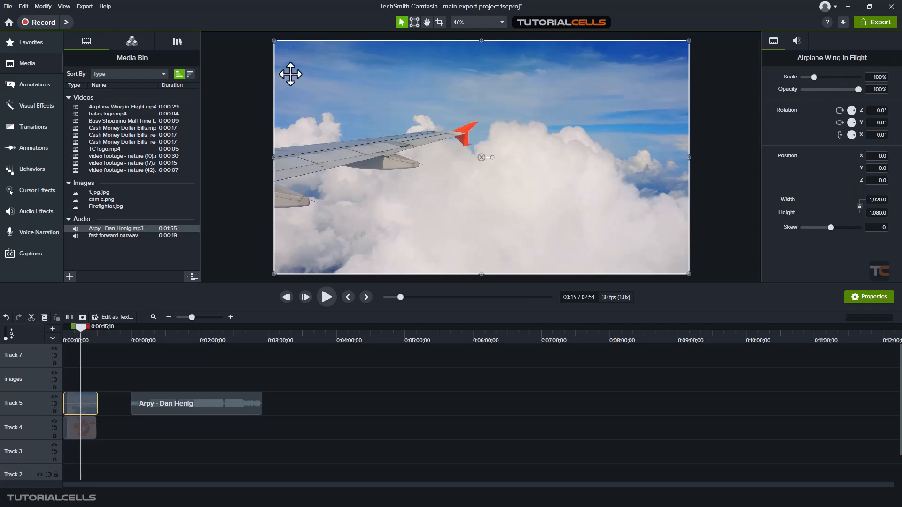
Try the airplane clip at about 57% scale in an off-centre position, and reset all its visual properties together
drag(274, 41, 452, 141)
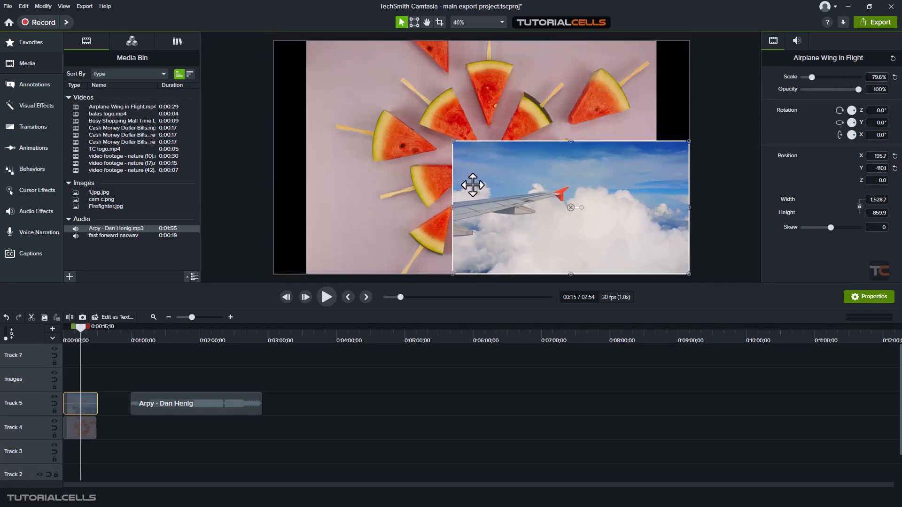
drag(473, 185, 428, 160)
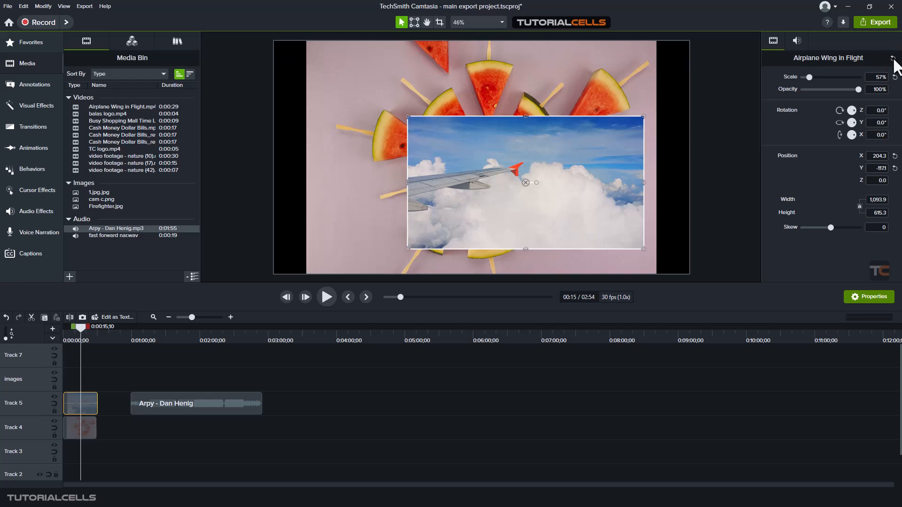
click(893, 59)
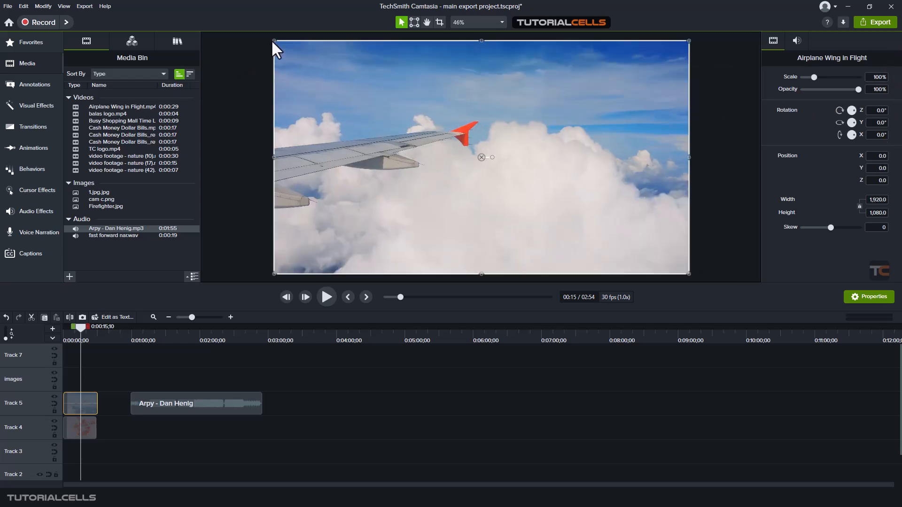
Shrink the airplane clip to about 59.7% scale and centre it on the canvas at position 0, 0
drag(274, 42, 442, 135)
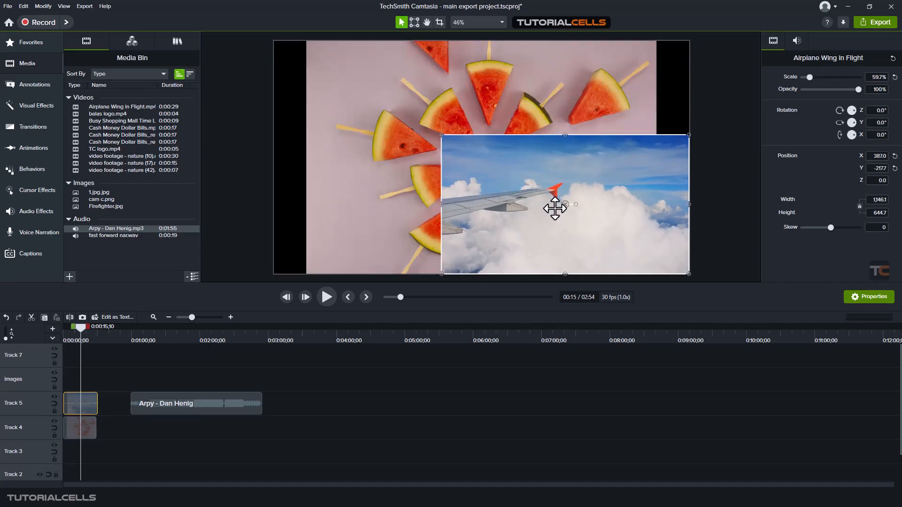
drag(560, 207, 511, 155)
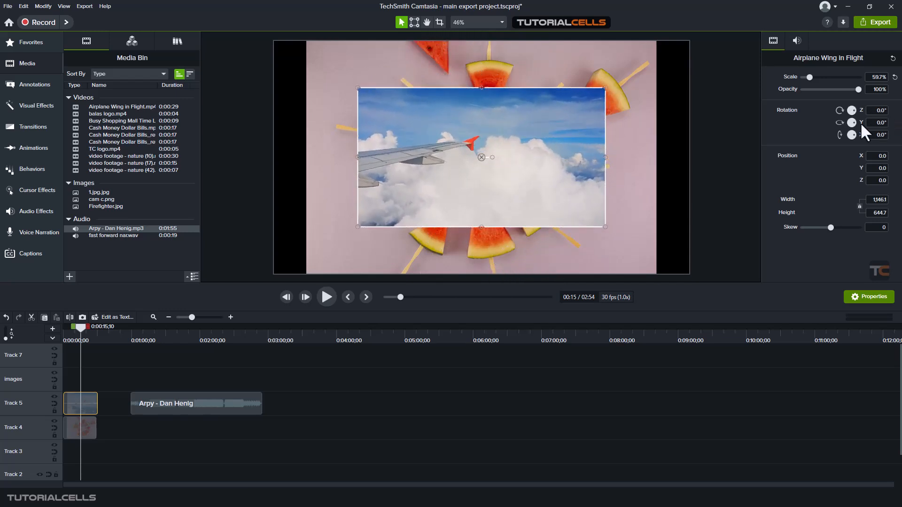
Try rotating the airplane clip -45° about Y and also about X, reverting both rotations, and view its audio properties
drag(853, 123, 853, 124)
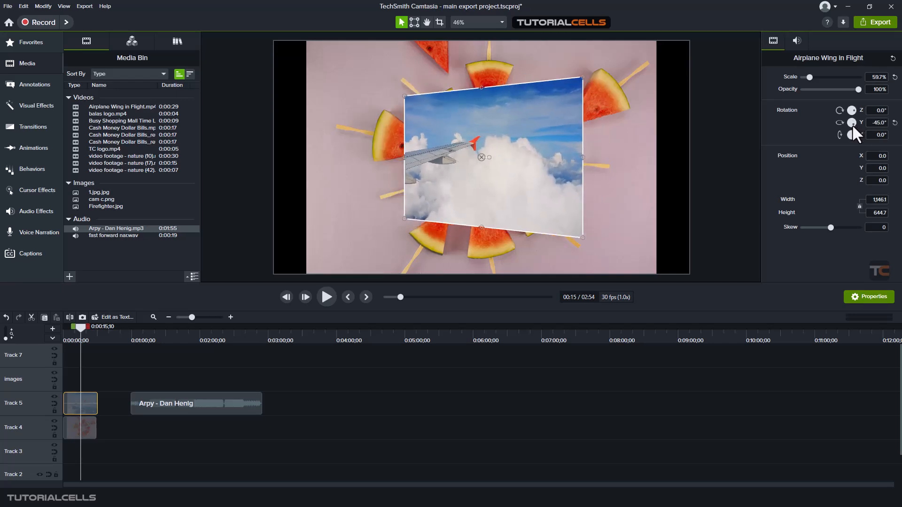
key(ctrl+z)
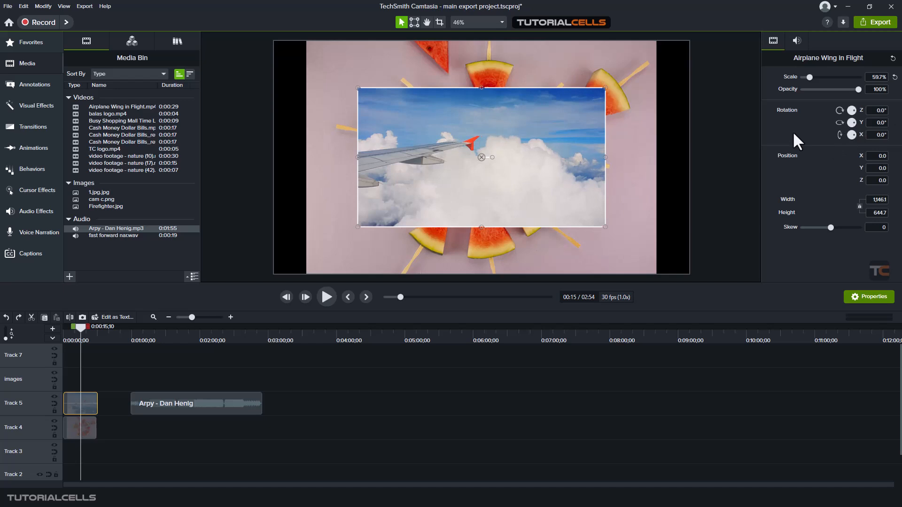
drag(850, 136, 895, 137)
click(895, 135)
click(789, 43)
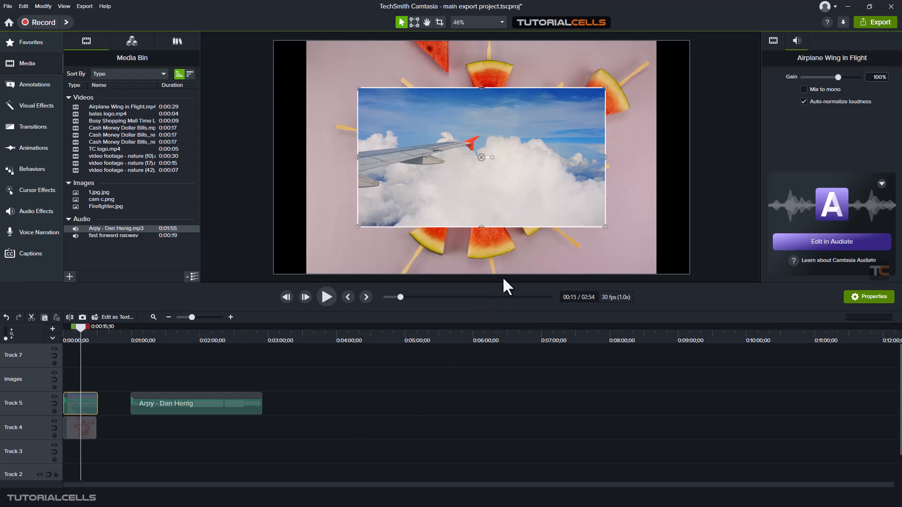
Move the 1.jpg image from Track 4 to the images track, starting where the airplane clip ends
click(84, 429)
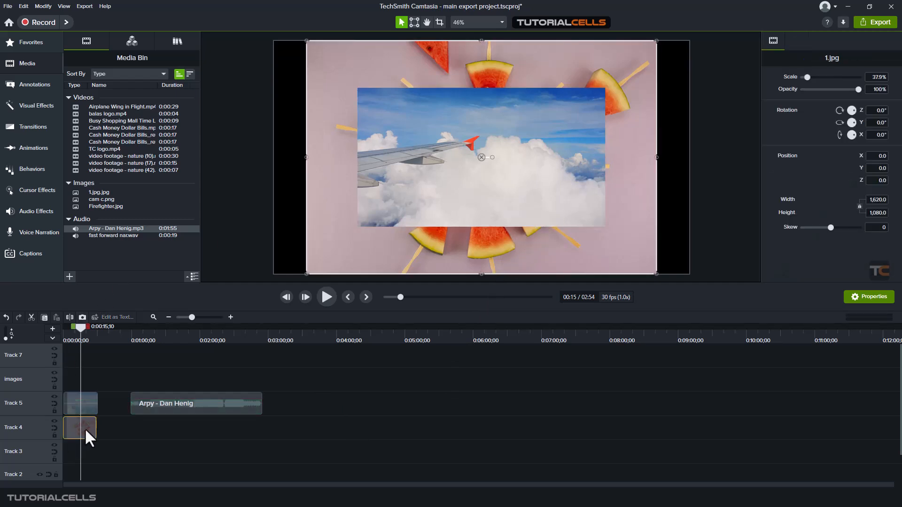
key(ctrl+Home)
drag(76, 427, 113, 402)
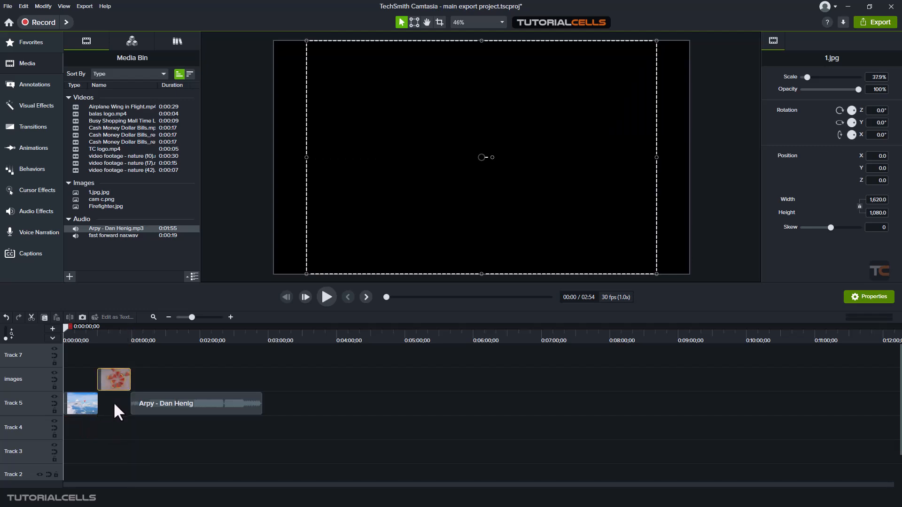
Preview the image at 0:00:48;20 and enlarge 1.jpg to about 54.8% scale so it fills the whole canvas
click(117, 335)
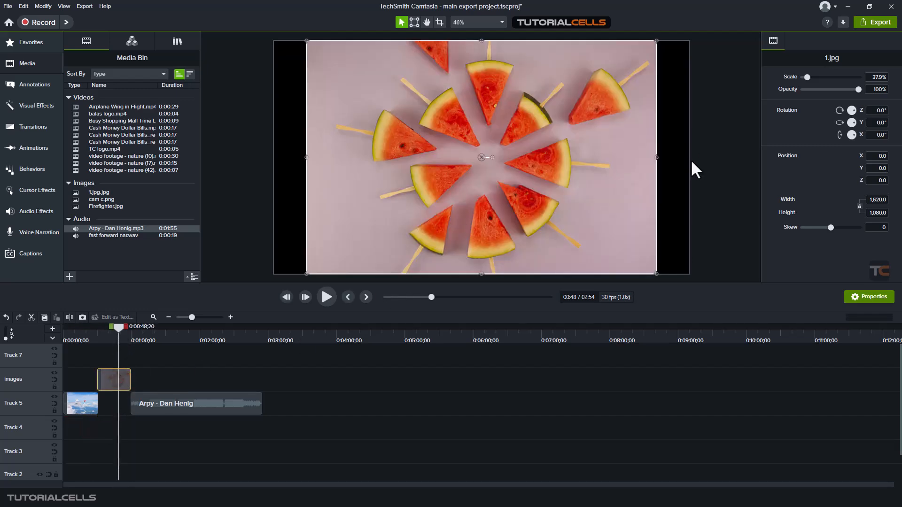
drag(807, 76, 810, 75)
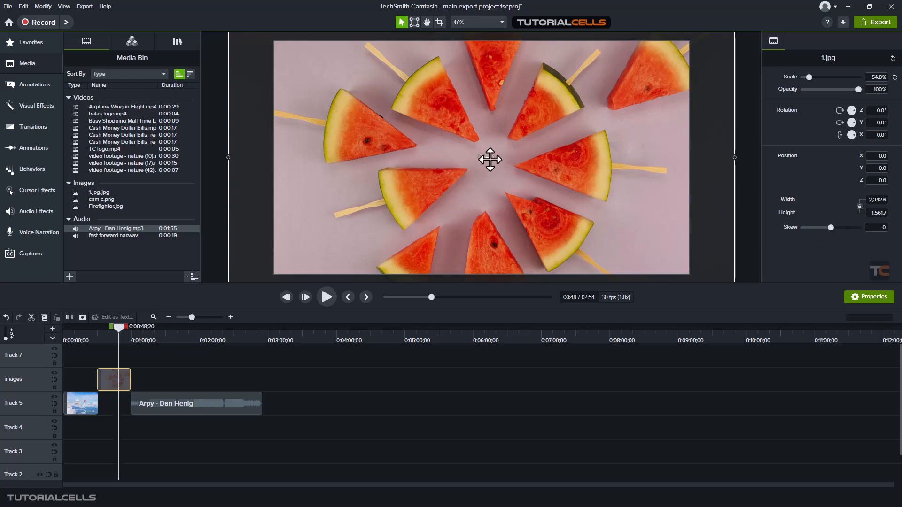
scroll(490, 160, down, 3)
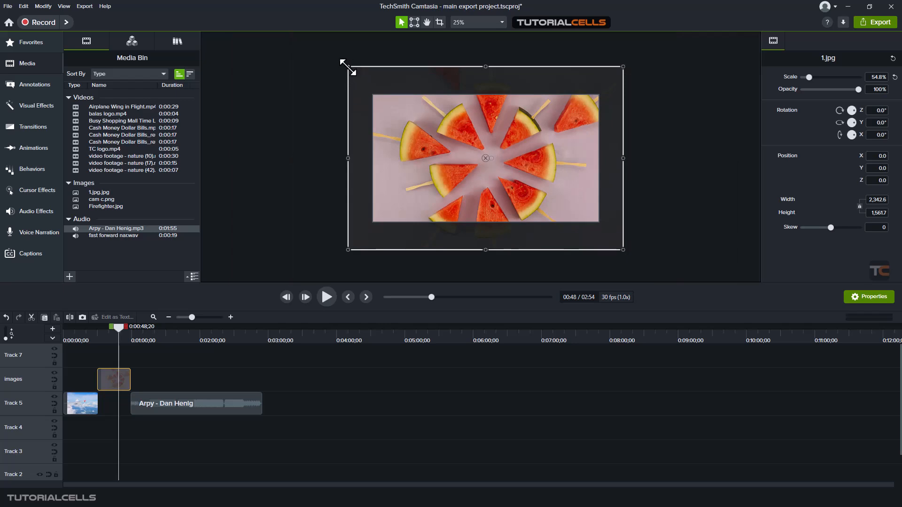
Shrink the 1.jpg image to about 27.4% scale and move it horizontally to about X 121.7 on the canvas
drag(348, 68, 487, 159)
drag(545, 175, 489, 133)
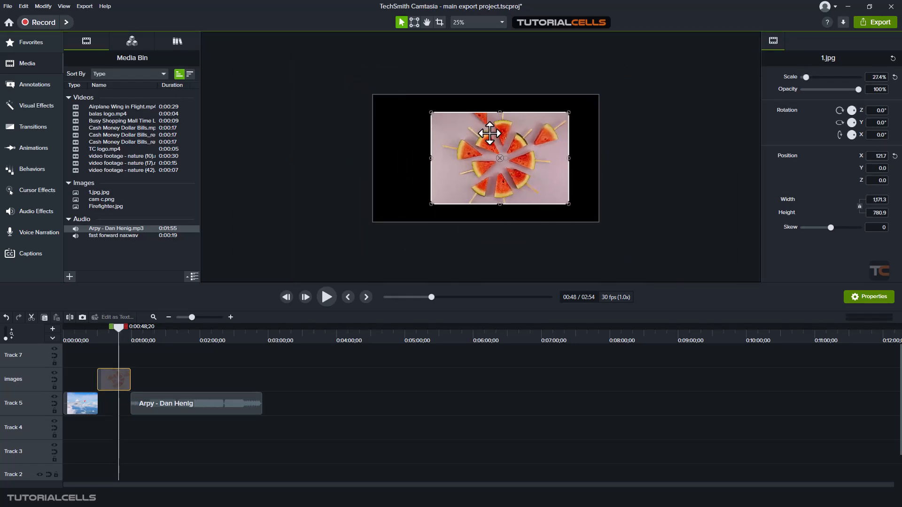
Try setting the width of 1.jpg to 500 without changing its height, and reset all of the image's visual properties to their defaults
scroll(544, 149, up, 3)
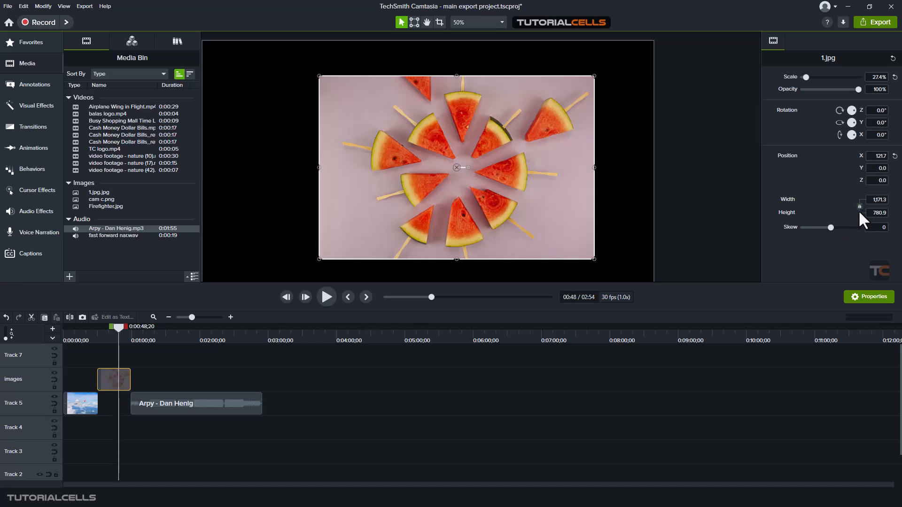
click(868, 201)
text(500)
key(Return)
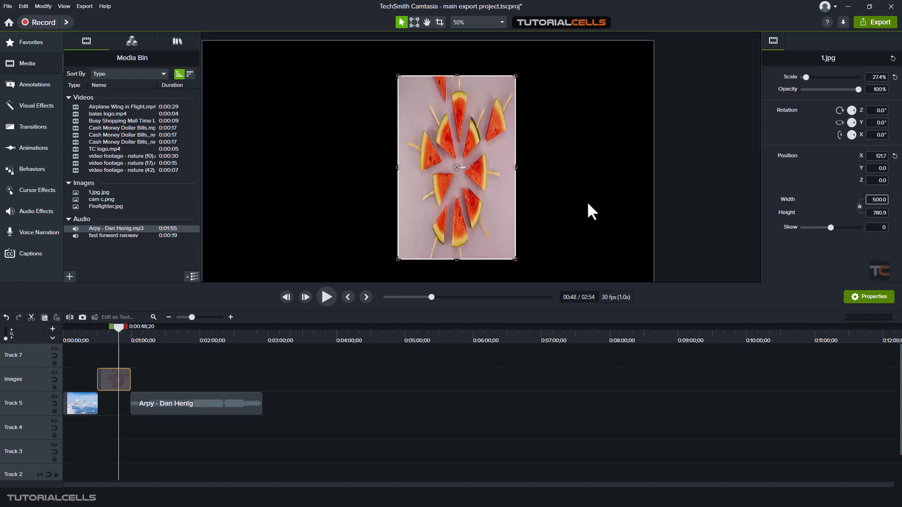
click(892, 58)
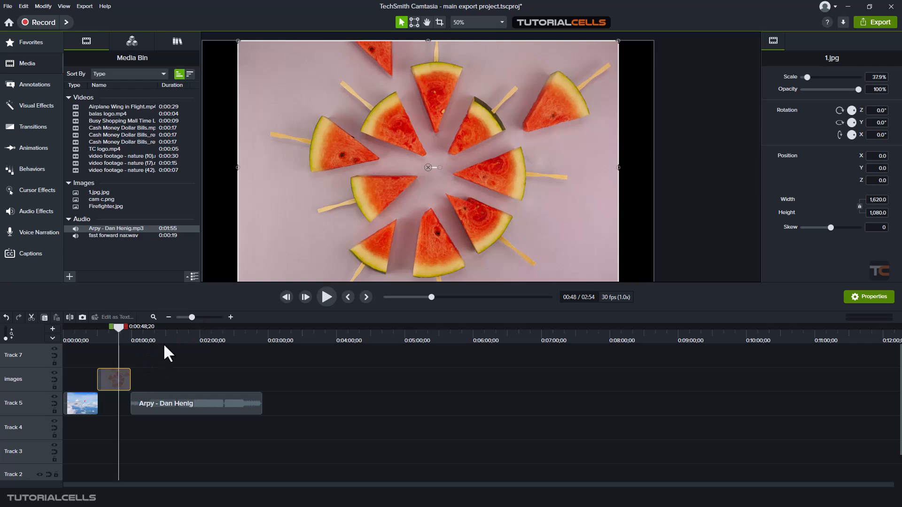
Try raising the Arpy audio clip's gain to about 114% and lowering it again, and reset the gain to 100%
click(231, 407)
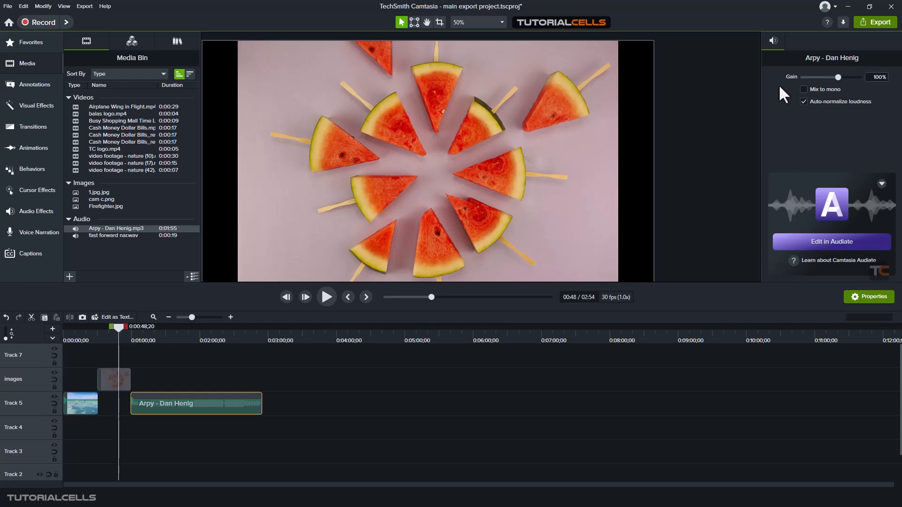
drag(833, 77, 840, 76)
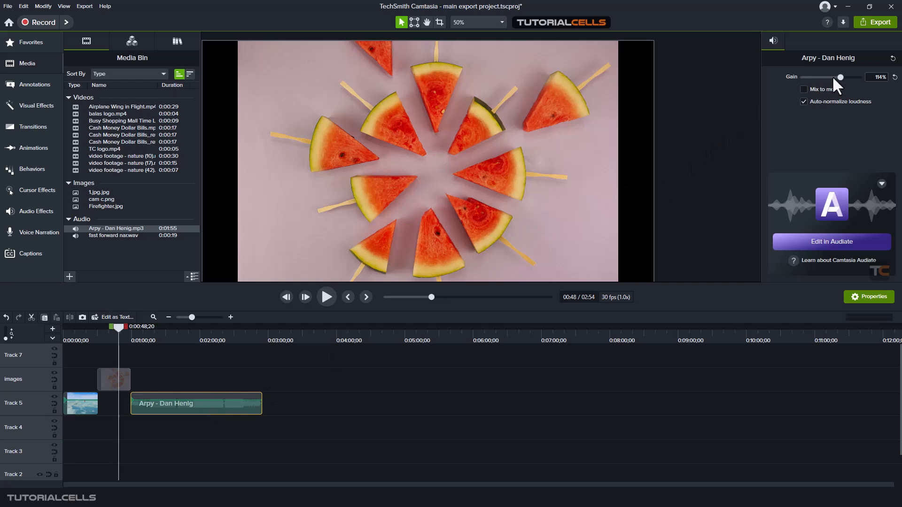
mouse_move(840, 78)
mouse_down()
mouse_move(850, 78)
mouse_move(827, 79)
mouse_up()
click(894, 76)
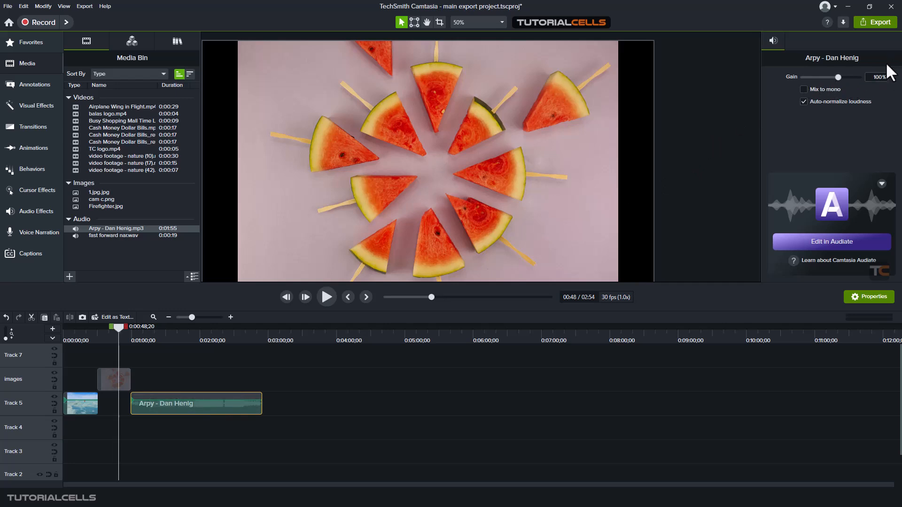